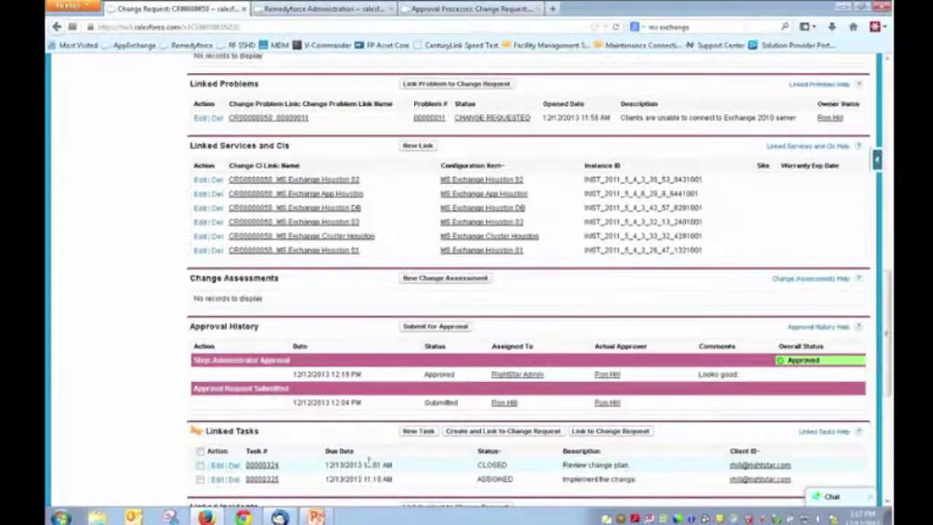
# Review the change manifest of change request CR00000050, including its tasks' change status and order, and close it
pyautogui.scroll(5, 368, 463)
pyautogui.scroll(9, 489, 420)
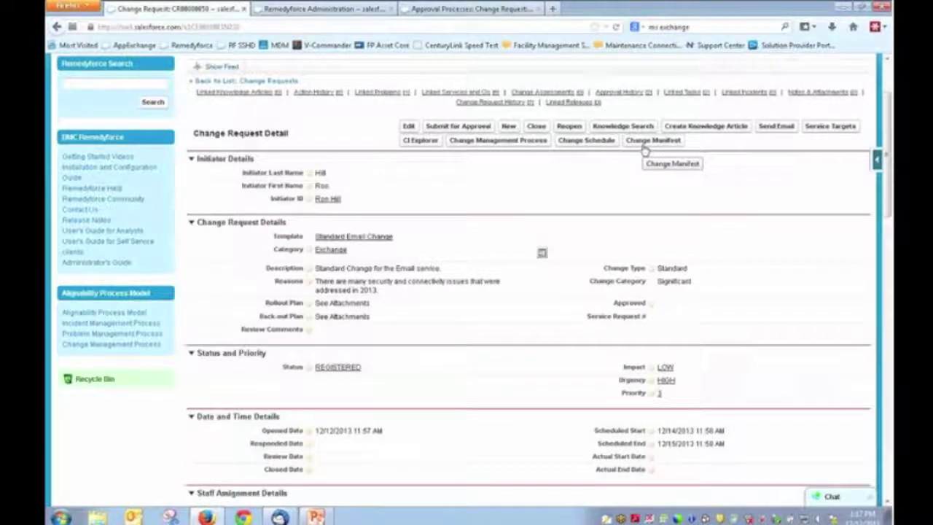
pyautogui.click(645, 146)
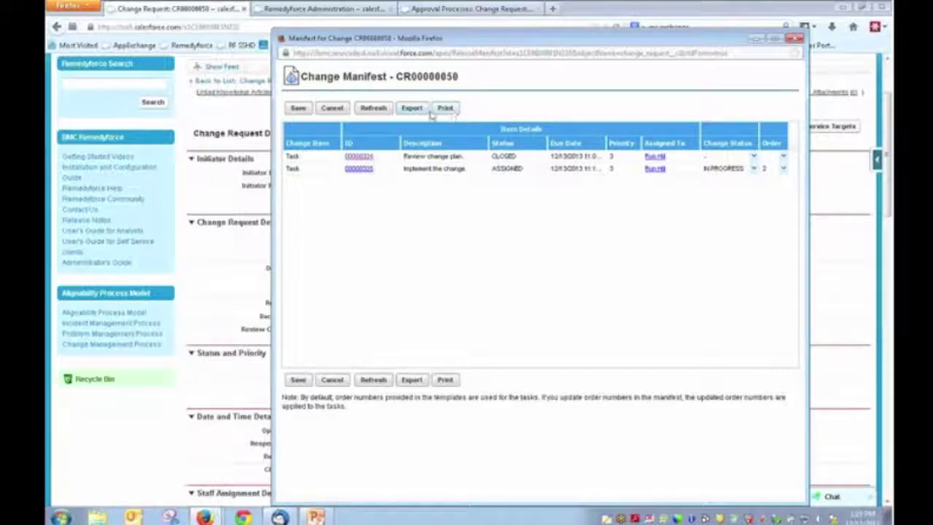
pyautogui.click(799, 39)
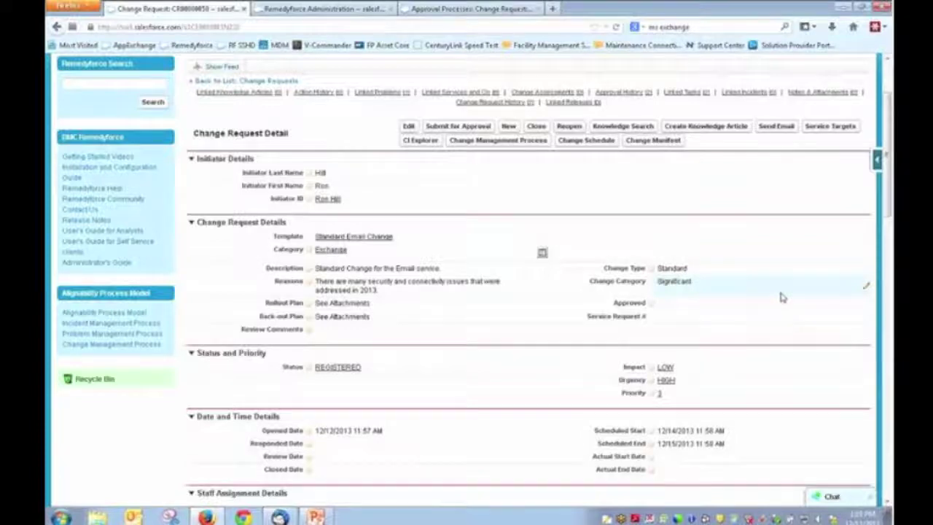
# Open the CI Explorer for the change request and arrange its relationship diagram in the Layered layout
pyautogui.scroll(1, 784, 299)
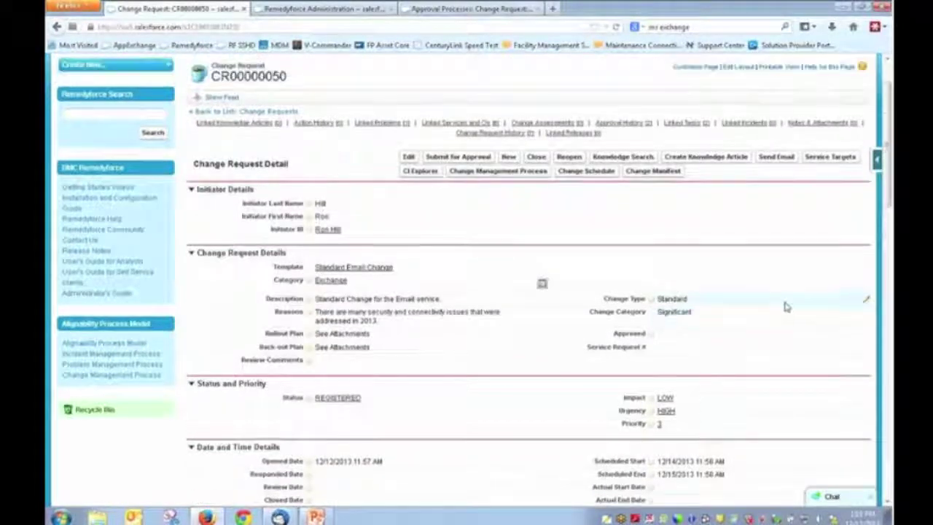
pyautogui.scroll(-5, 785, 306)
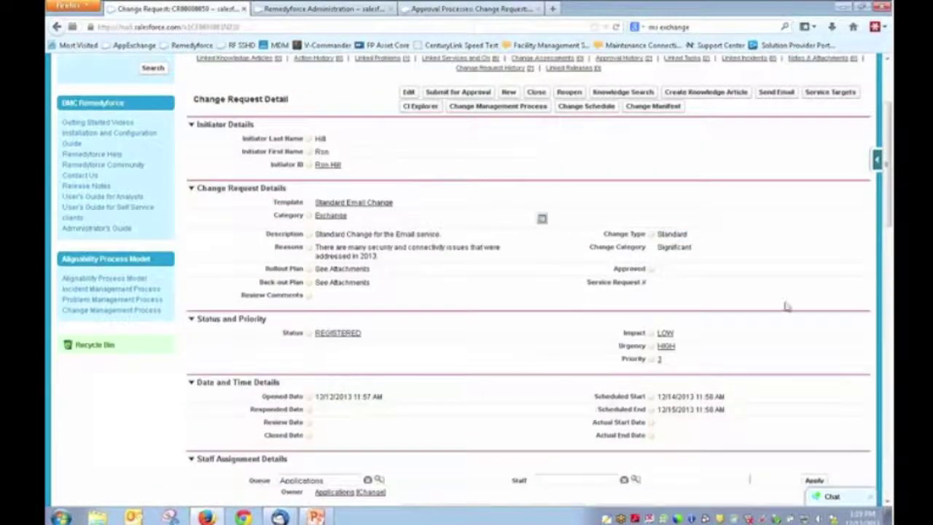
pyautogui.scroll(-5, 786, 307)
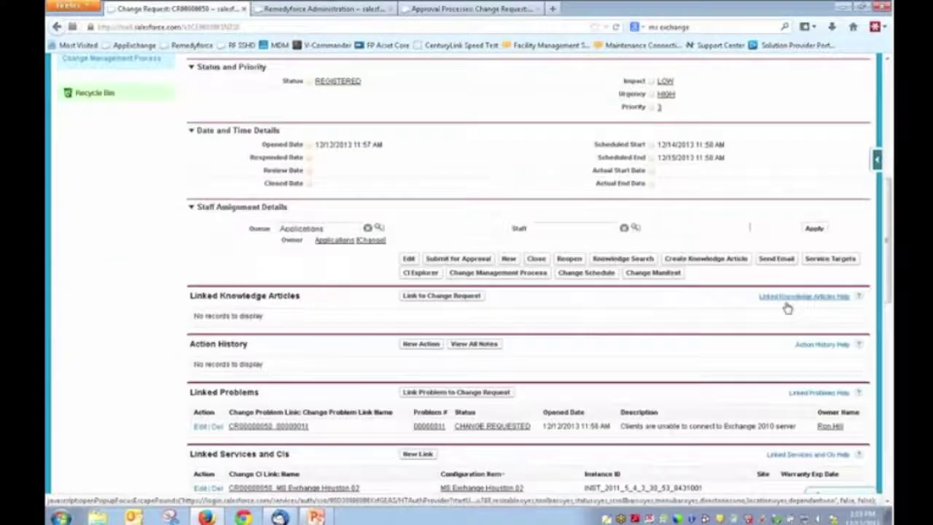
pyautogui.scroll(5, 649, 286)
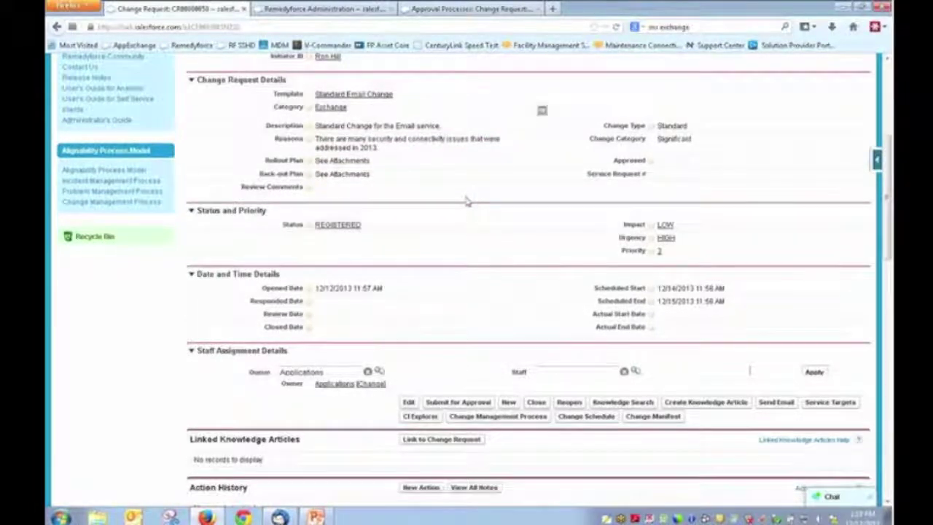
pyautogui.scroll(-5, 467, 201)
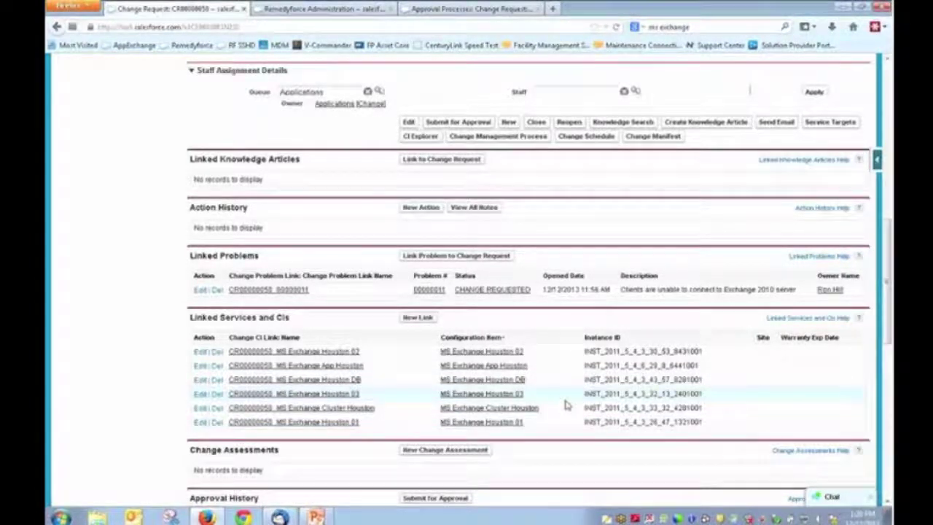
pyautogui.scroll(10, 567, 405)
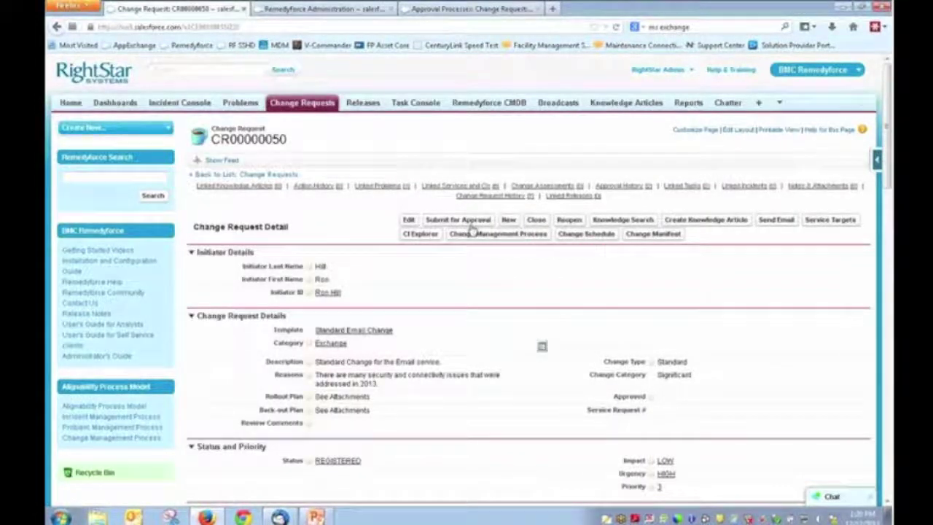
pyautogui.click(417, 234)
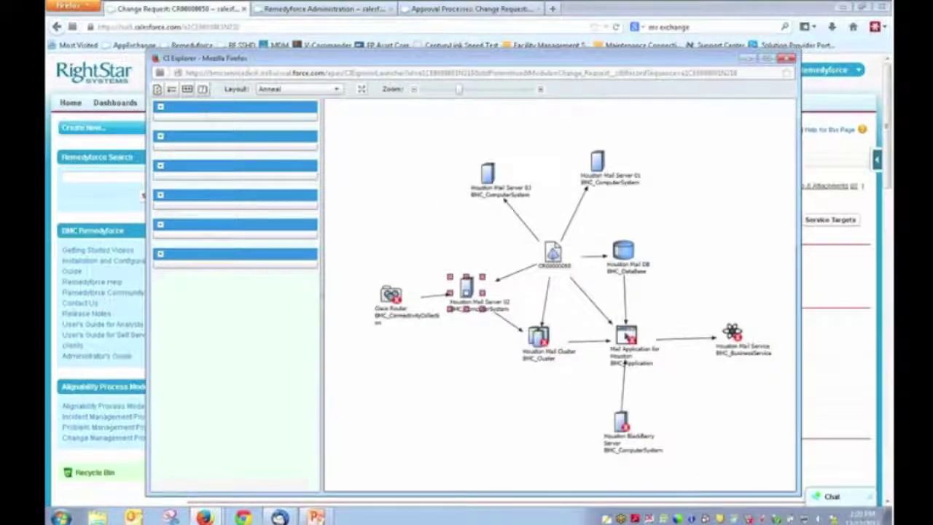
pyautogui.click(338, 89)
pyautogui.click(339, 89)
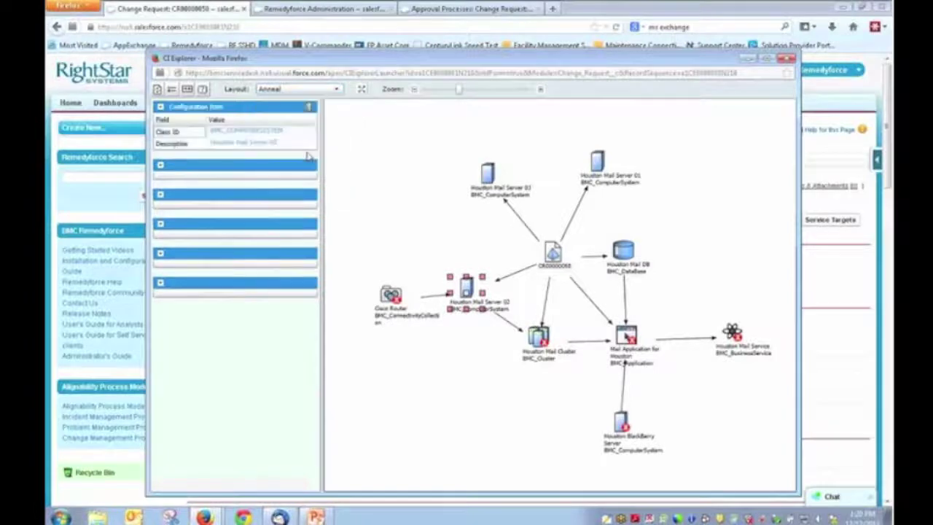
pyautogui.click(340, 89)
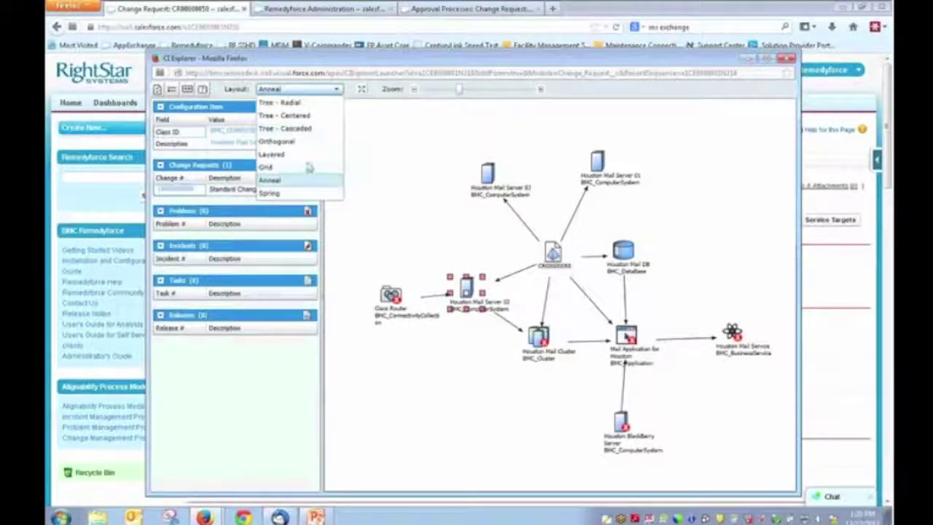
pyautogui.click(312, 156)
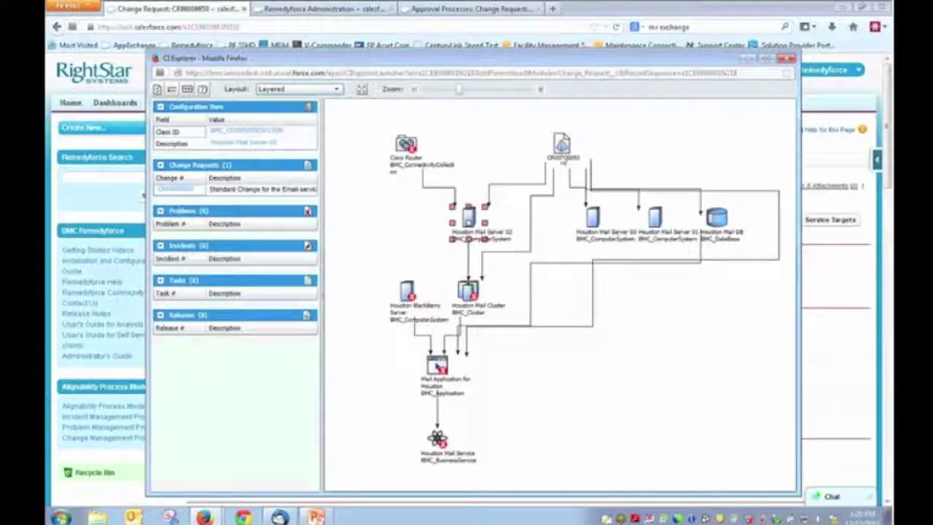
# Examine the Houston Mail Cluster's related change requests, problems, incidents and tasks in the diagram, and close the CI Explorer
pyautogui.moveTo(569, 160)
pyautogui.moveTo(724, 217)
pyautogui.moveTo(482, 248)
pyautogui.click(468, 292)
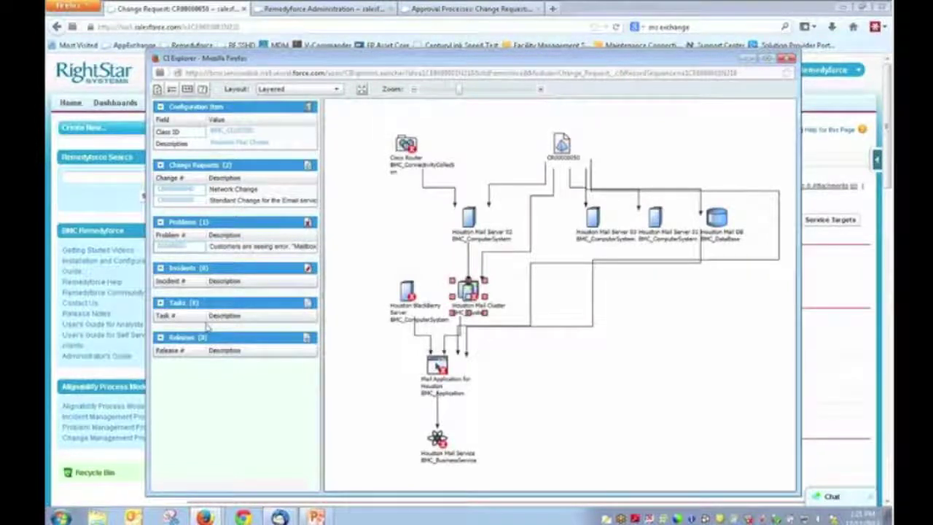
pyautogui.moveTo(476, 304)
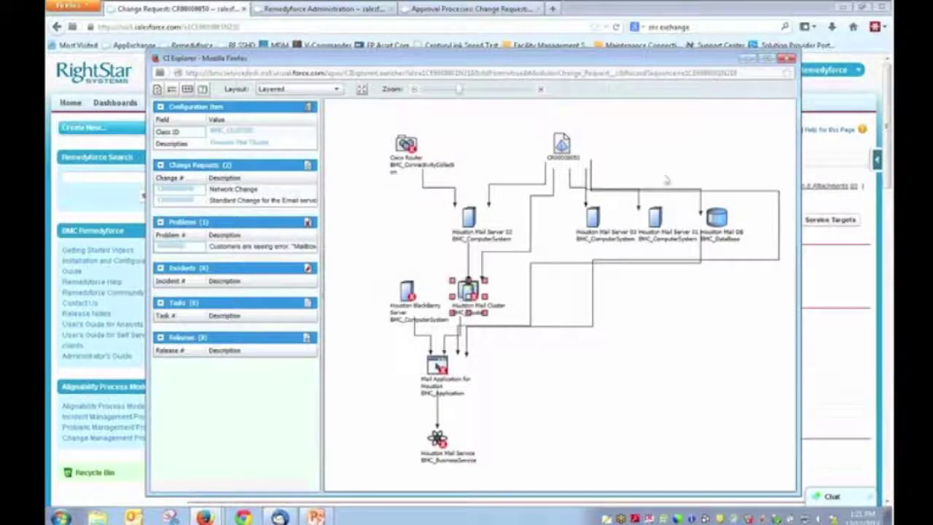
pyautogui.click(788, 58)
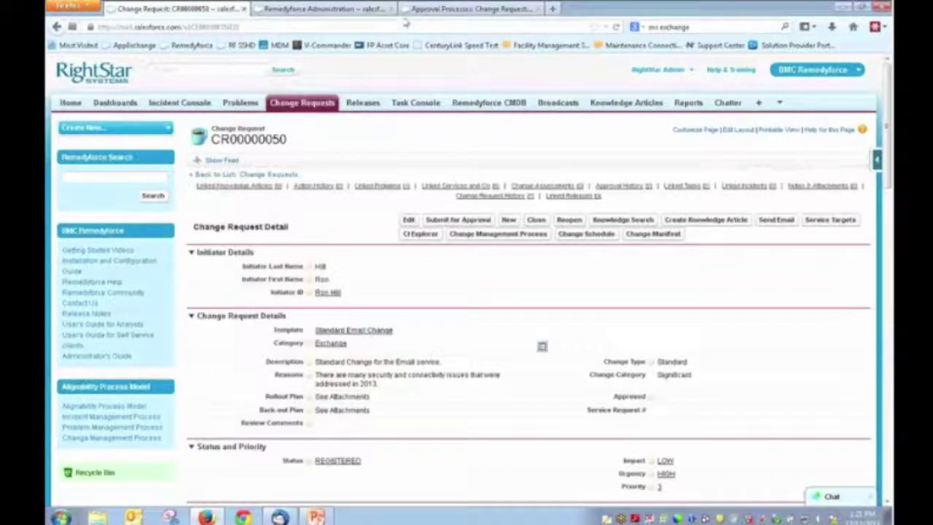
# Go to Remedyforce Administration and bring up the Standard Email Change template
pyautogui.click(358, 10)
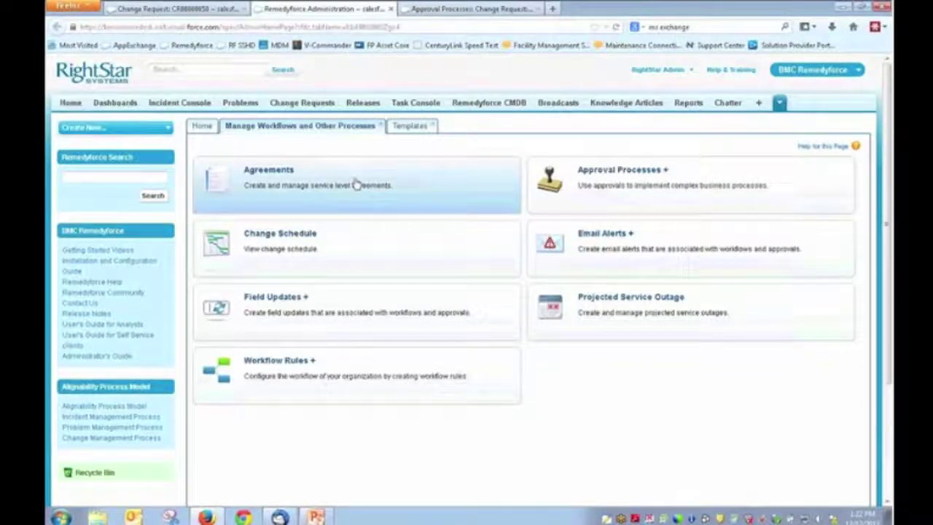
pyautogui.click(780, 104)
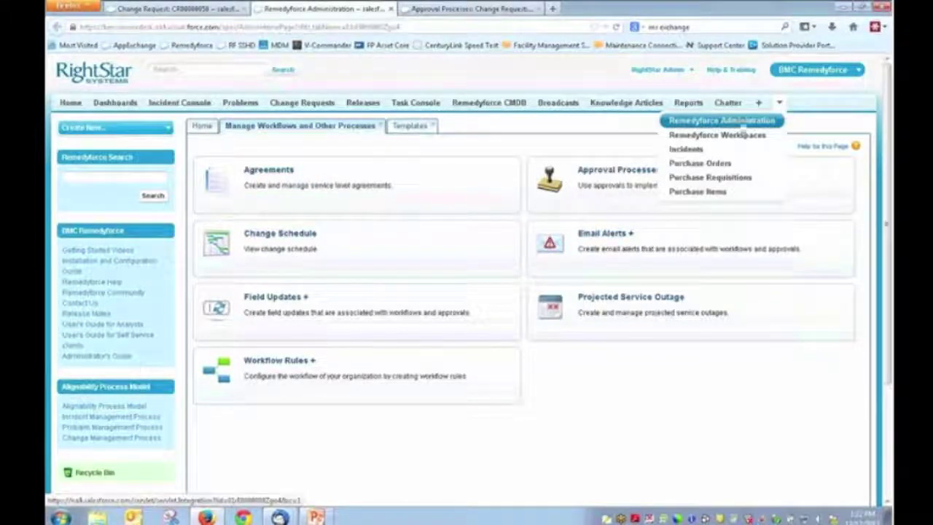
pyautogui.click(204, 127)
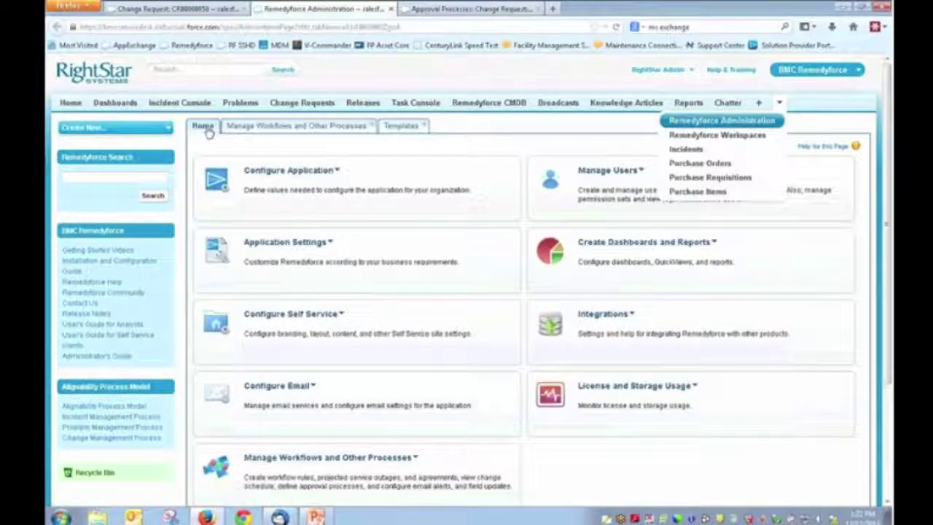
pyautogui.click(282, 172)
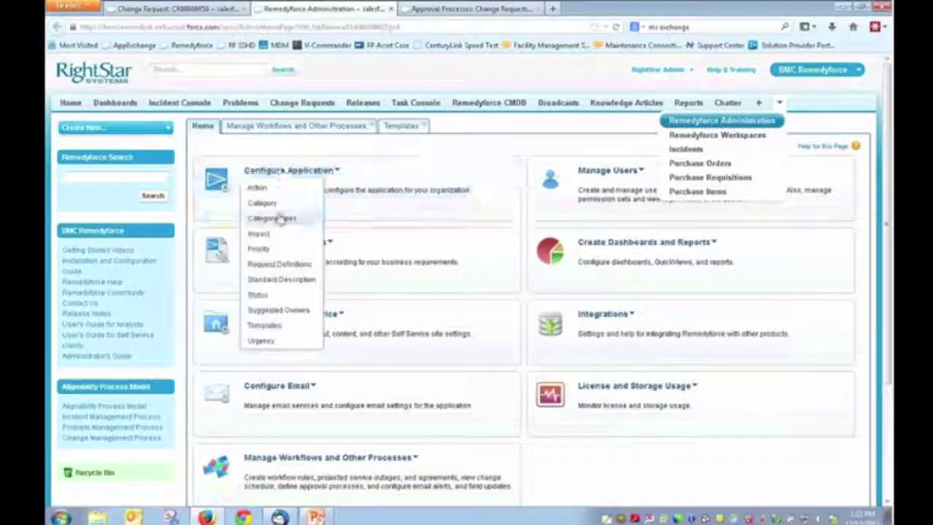
pyautogui.click(397, 126)
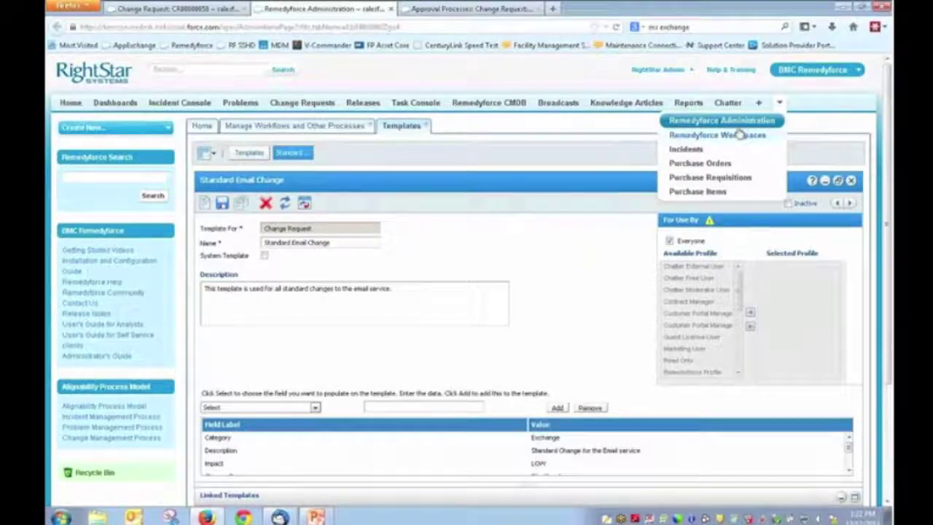
pyautogui.click(780, 106)
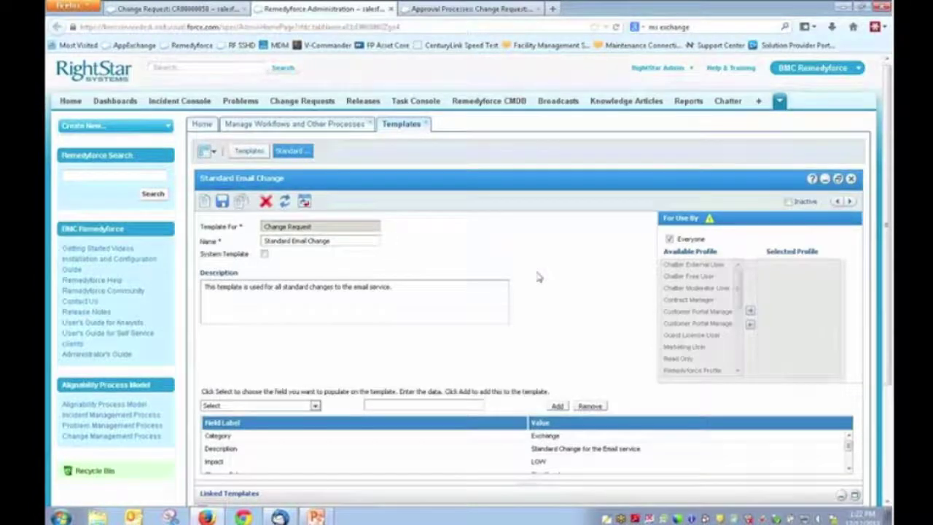
# Examine the template's general settings, its linked task templates and the list of fields that can be populated
pyautogui.scroll(-3, 539, 274)
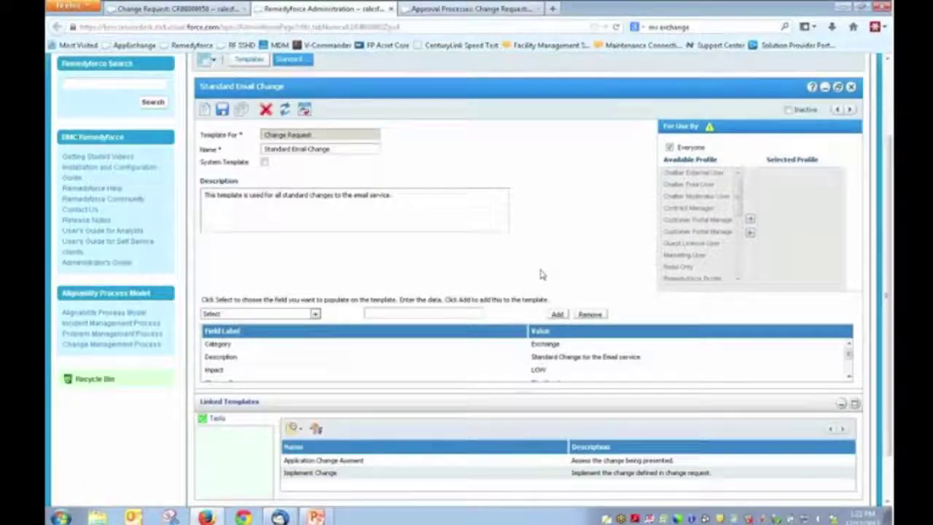
pyautogui.scroll(3, 541, 274)
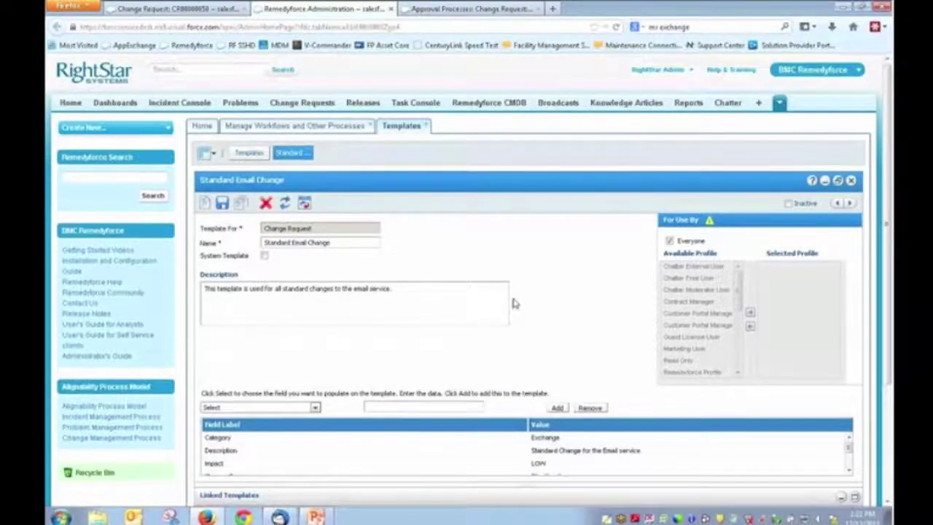
pyautogui.scroll(-3, 513, 302)
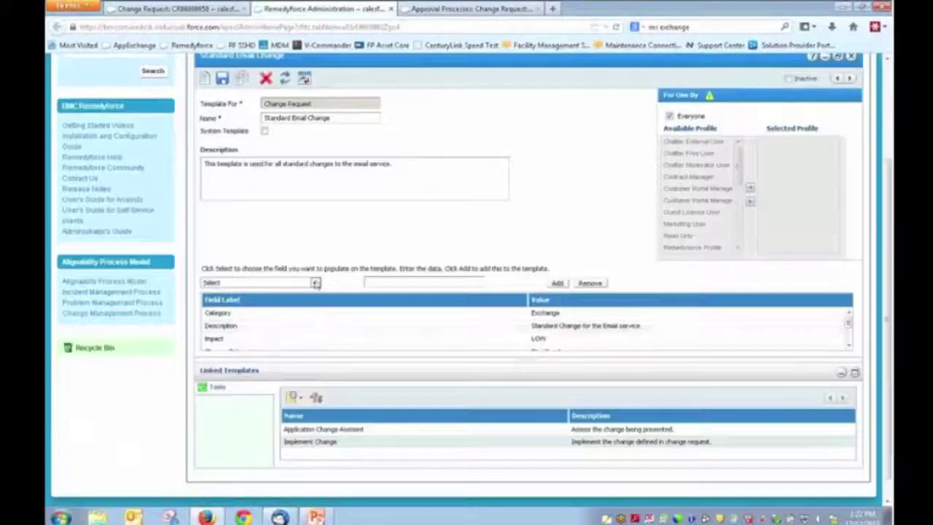
pyautogui.click(315, 283)
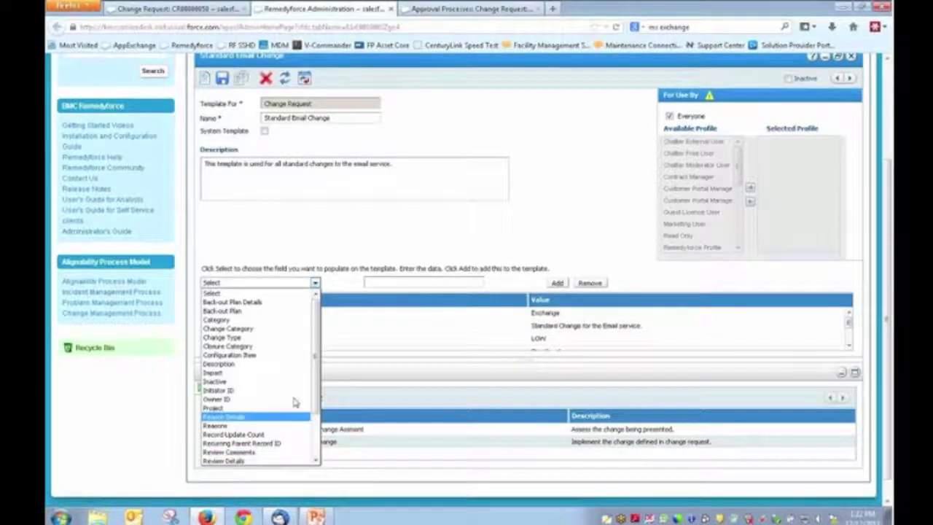
pyautogui.click(423, 323)
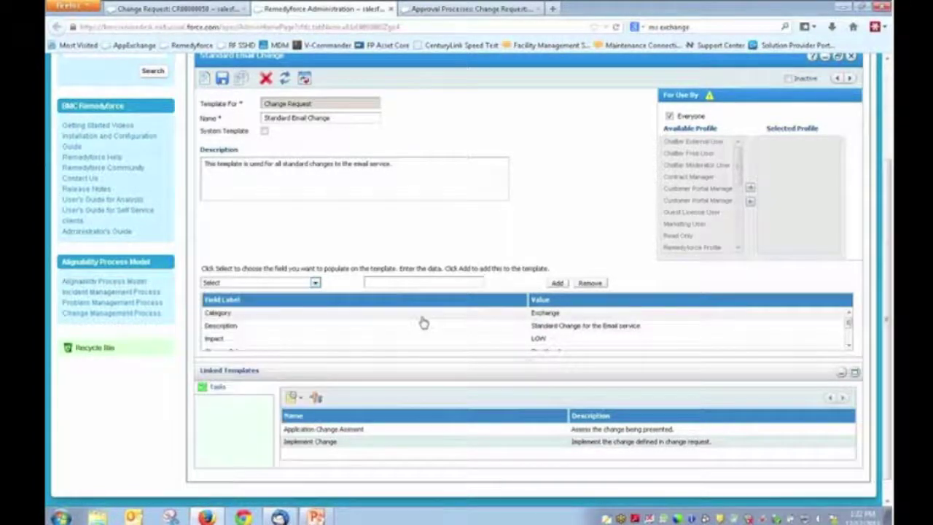
# Inspect the Category and Description entries and the remaining field values predefined in the template
pyautogui.click(423, 318)
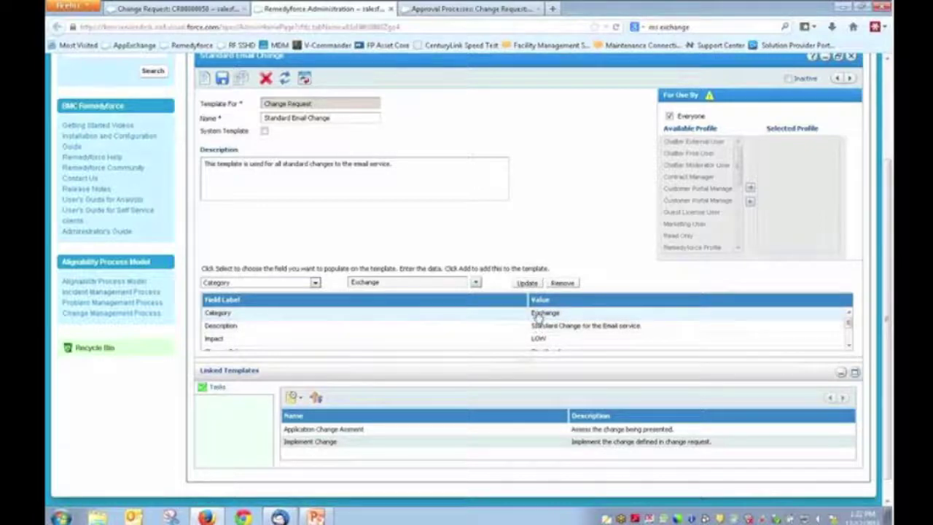
pyautogui.click(514, 327)
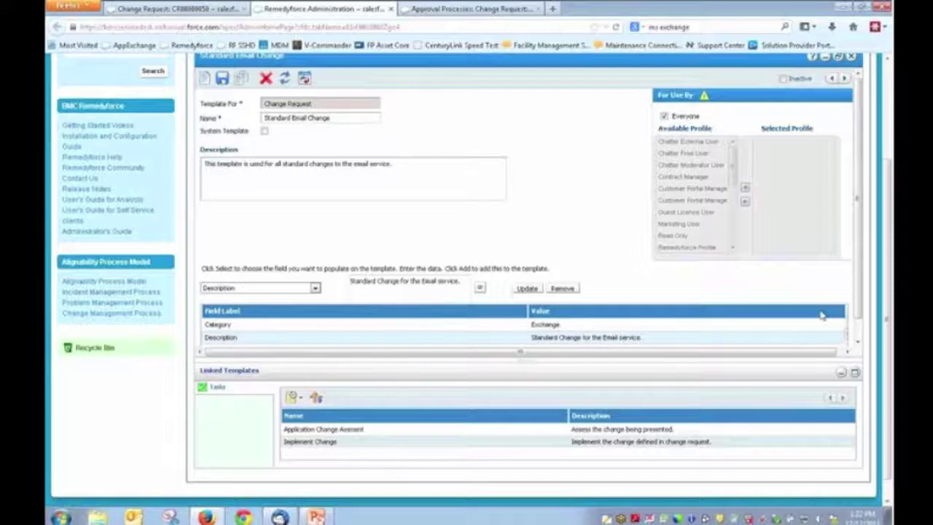
pyautogui.scroll(-1, 859, 281)
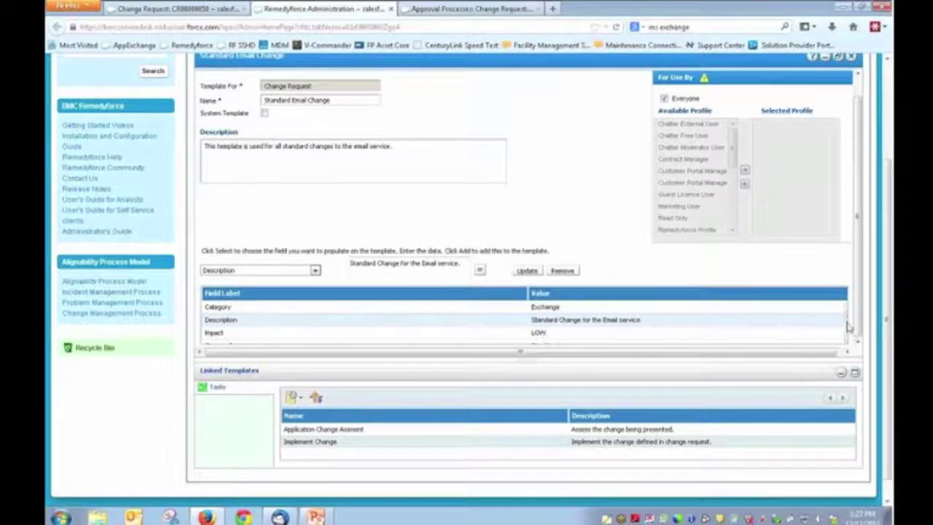
pyautogui.scroll(-3, 848, 328)
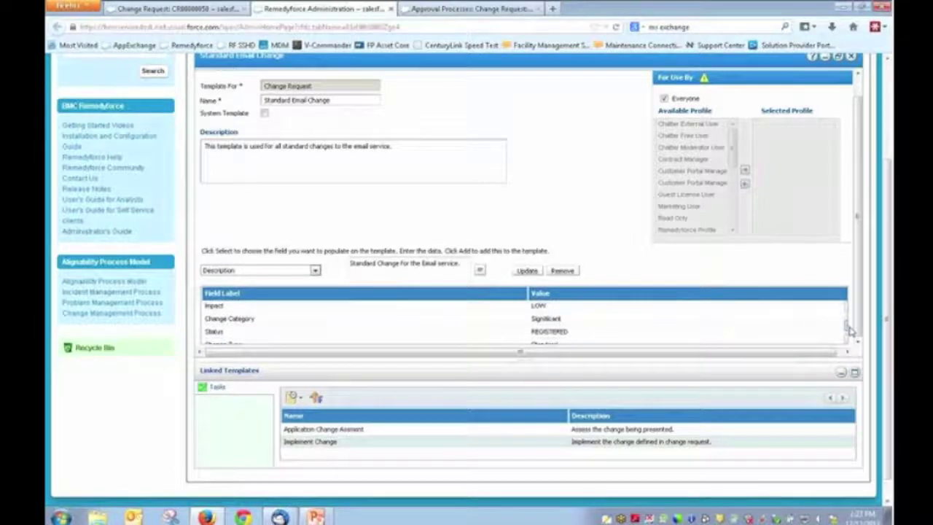
pyautogui.scroll(-1, 849, 331)
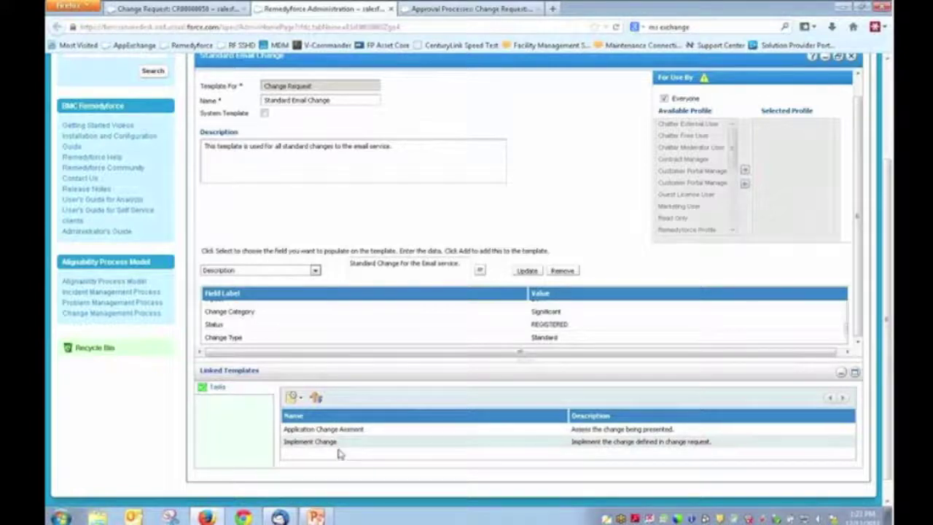
# Open the execution order of the template's linked tasks and set the Implement Change order number to 1
pyautogui.click(316, 397)
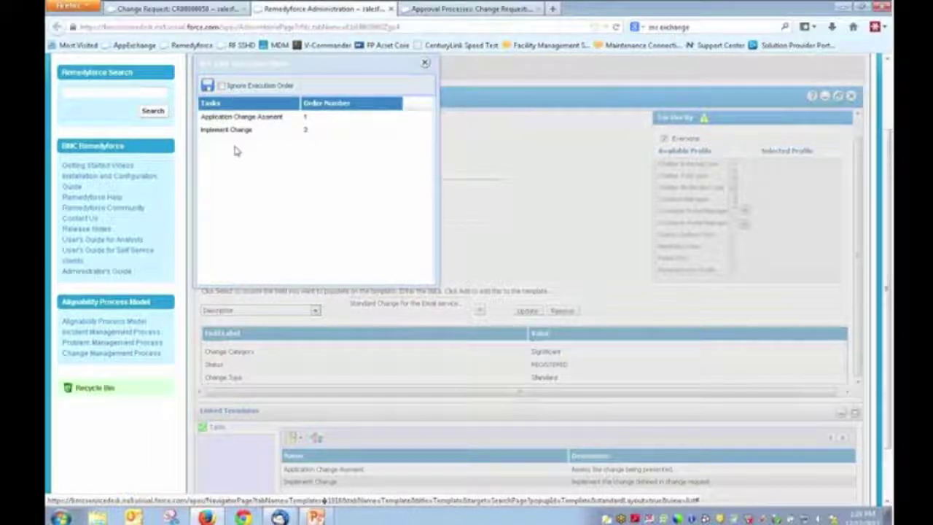
pyautogui.click(313, 132)
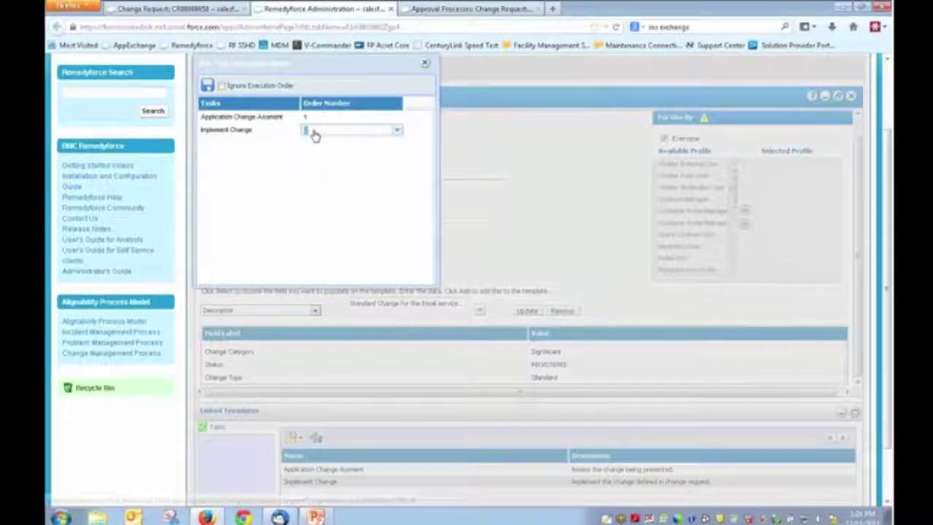
pyautogui.click(398, 130)
pyautogui.click(391, 148)
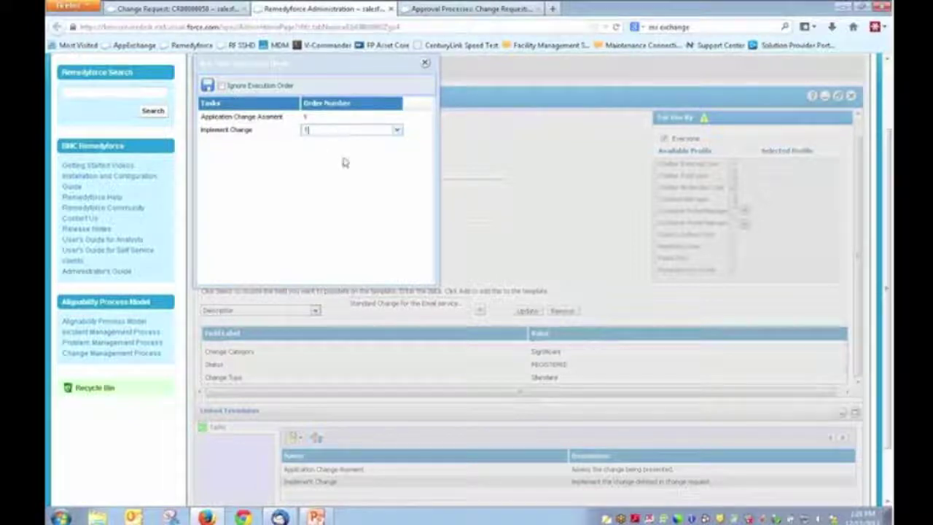
# Set the Implement Change task's order number to 2 and close the execution order window without saving
pyautogui.click(398, 131)
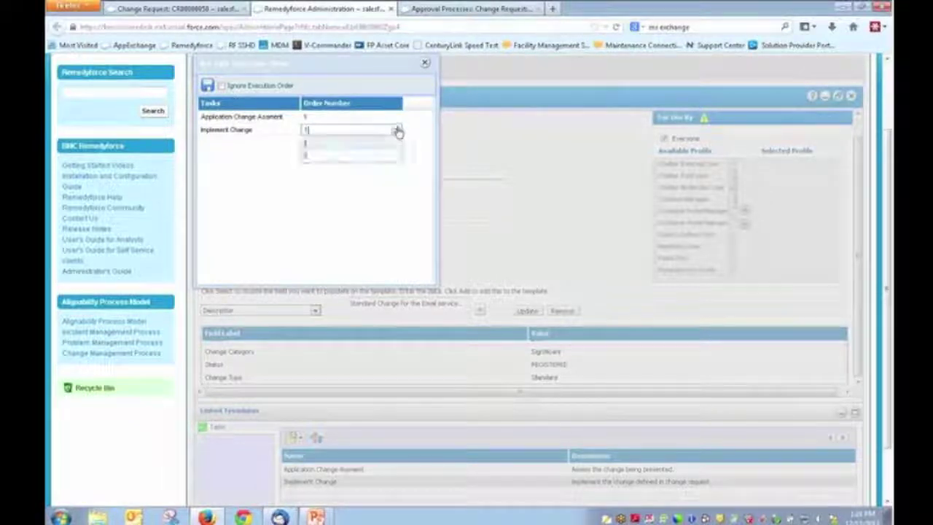
pyautogui.click(364, 158)
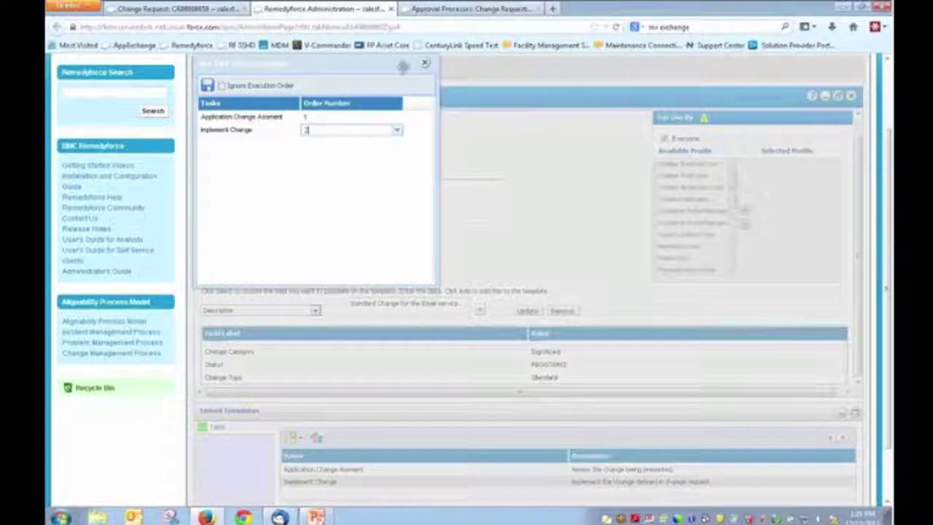
pyautogui.click(426, 66)
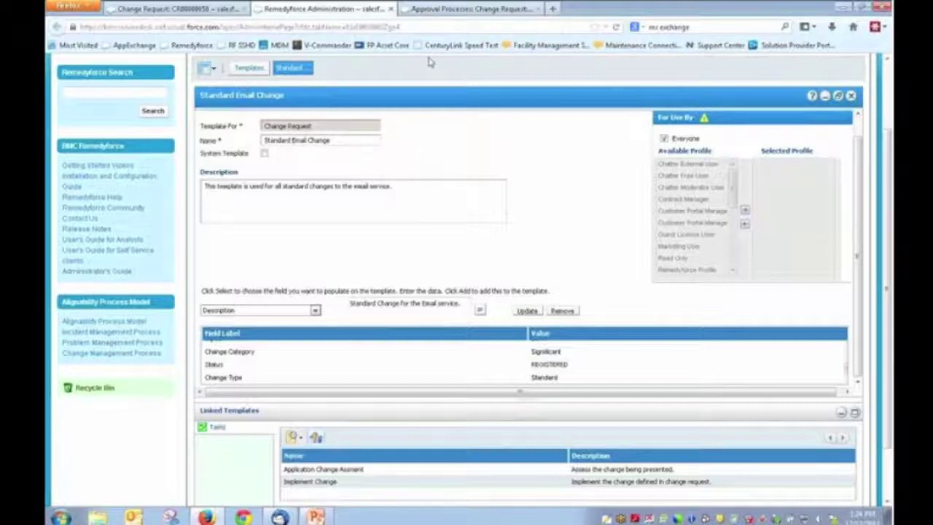
# Close the approval processes page, return to change request CR00000050 and view its change schedule
pyautogui.click(539, 10)
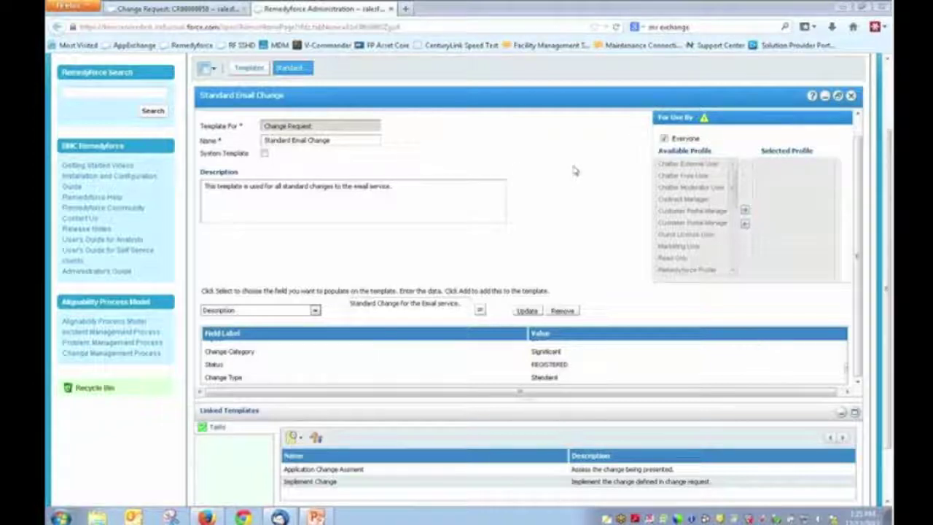
pyautogui.click(194, 9)
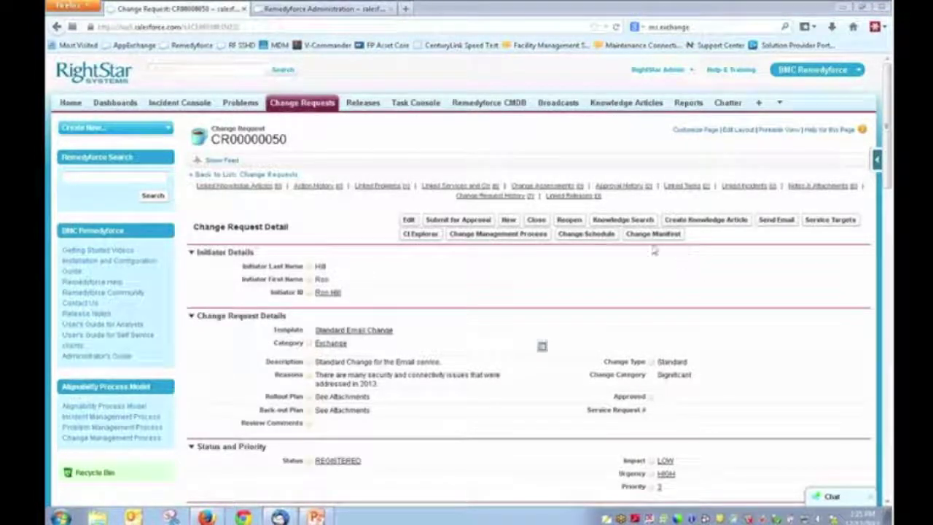
pyautogui.click(588, 234)
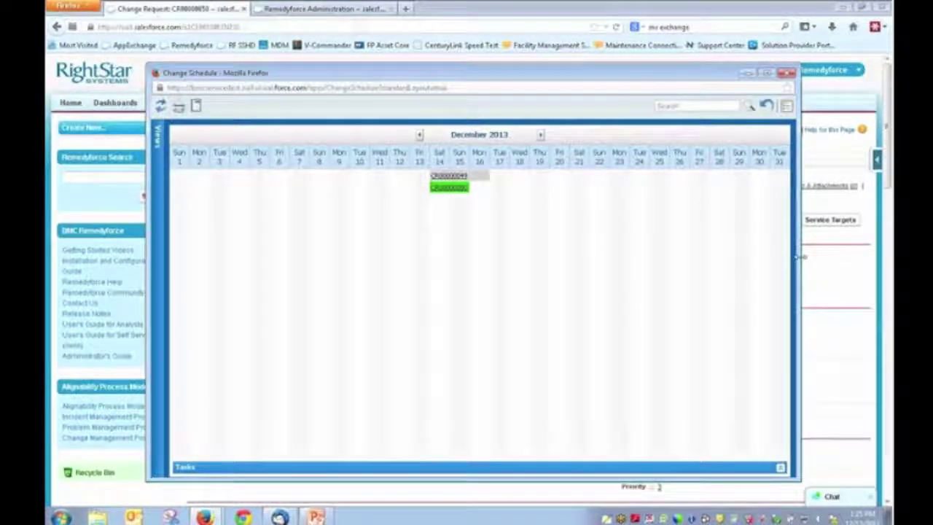
pyautogui.click(829, 271)
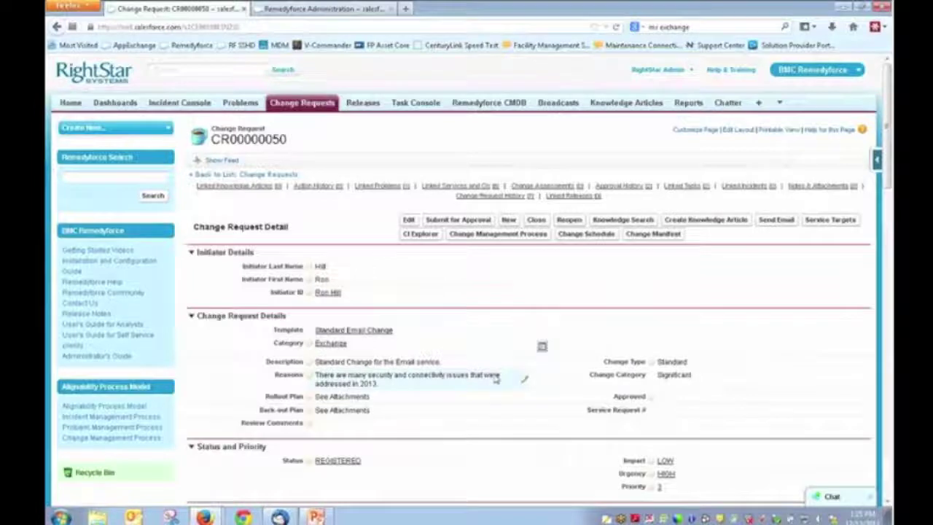
# Review the change request's details and inspect the options available for its Change Category
pyautogui.scroll(-2, 537, 367)
pyautogui.scroll(-5, 537, 367)
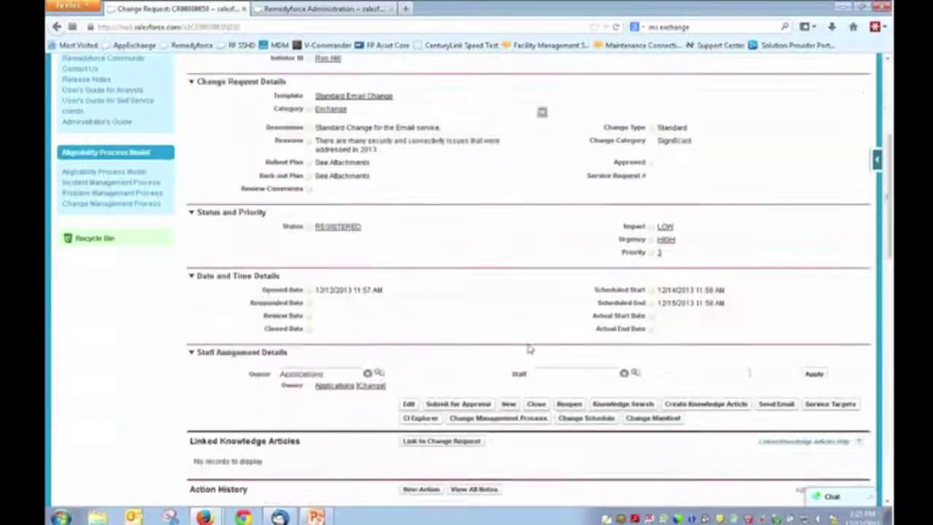
pyautogui.scroll(-2, 458, 317)
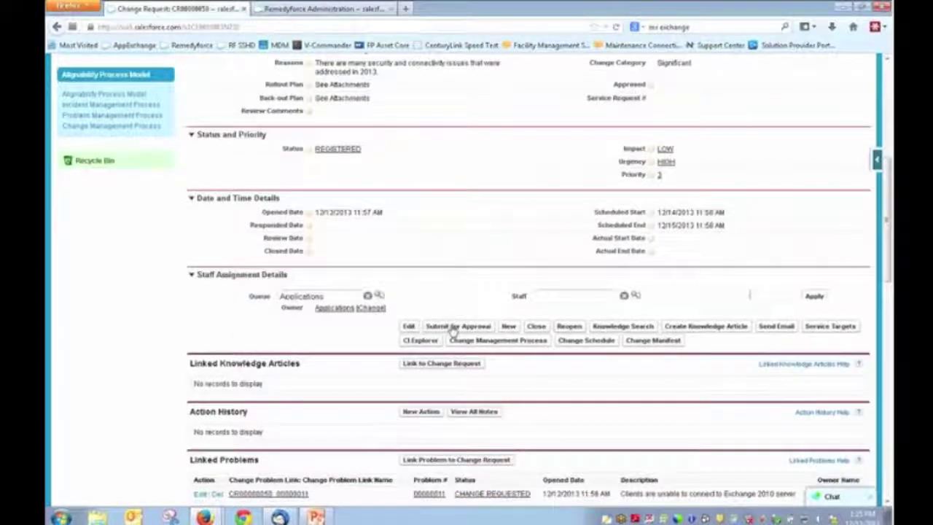
pyautogui.scroll(4, 454, 329)
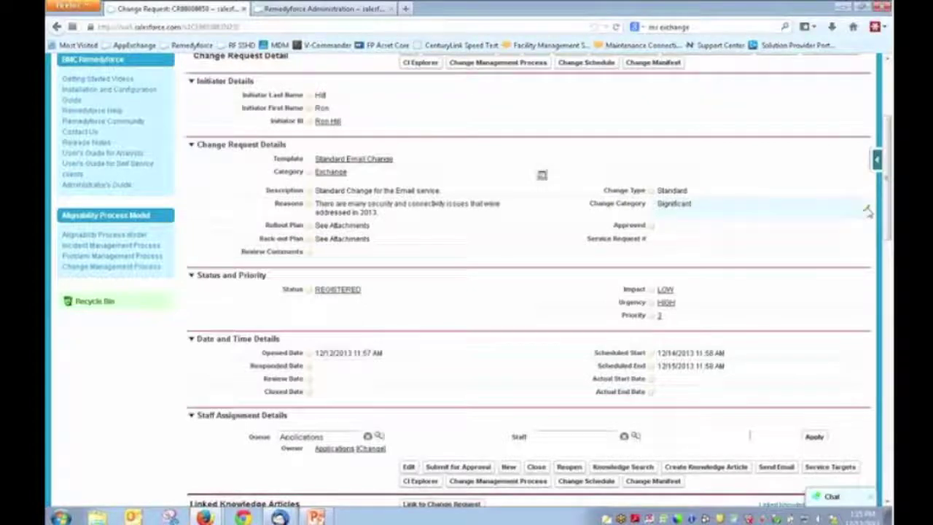
pyautogui.click(868, 211)
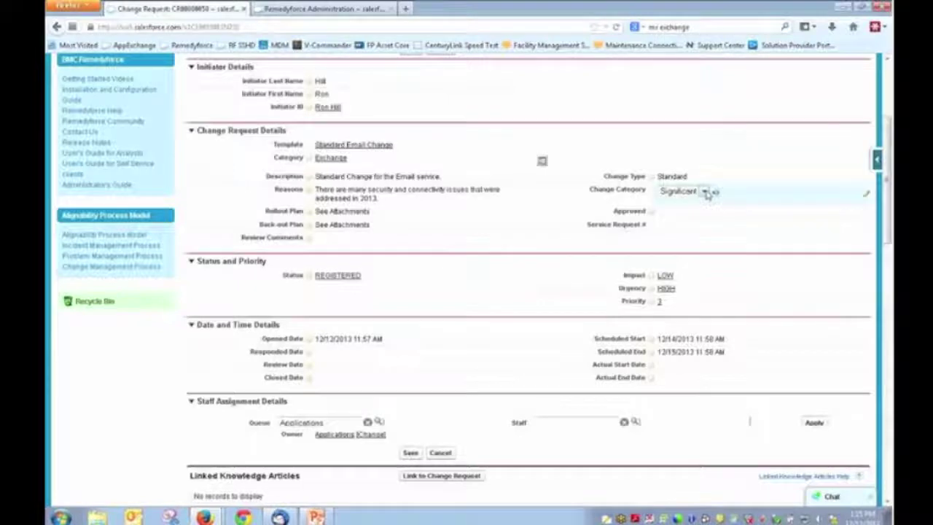
pyautogui.click(706, 192)
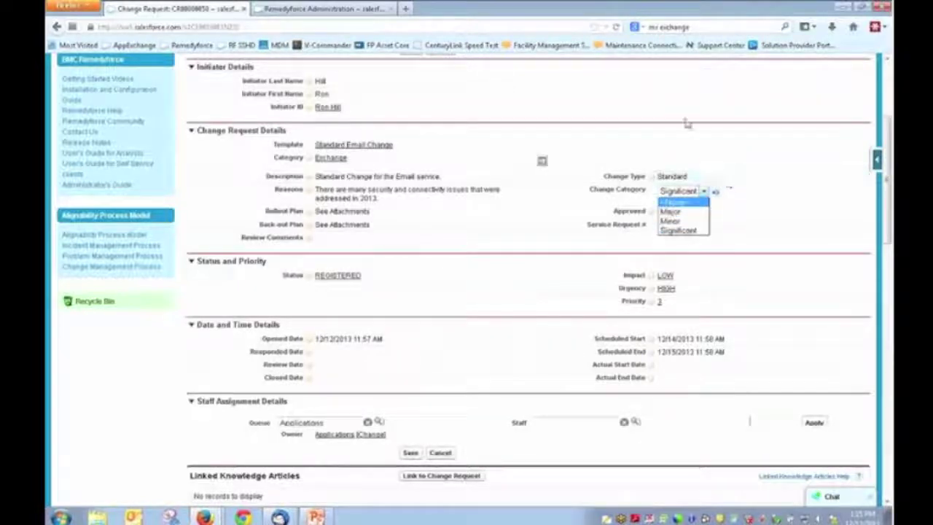
pyautogui.click(684, 190)
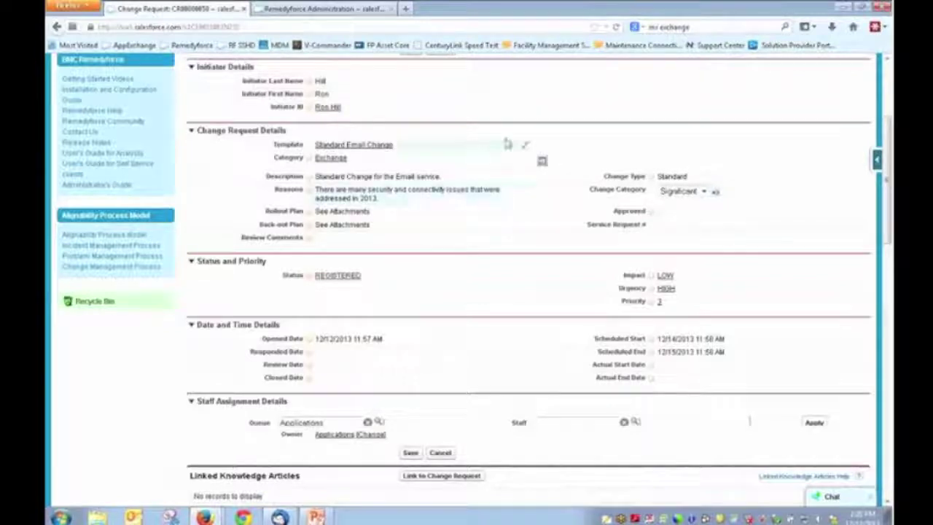
# Go to Remedyforce Administration and open the Change Schedule among the workflow and process settings
pyautogui.scroll(4, 504, 145)
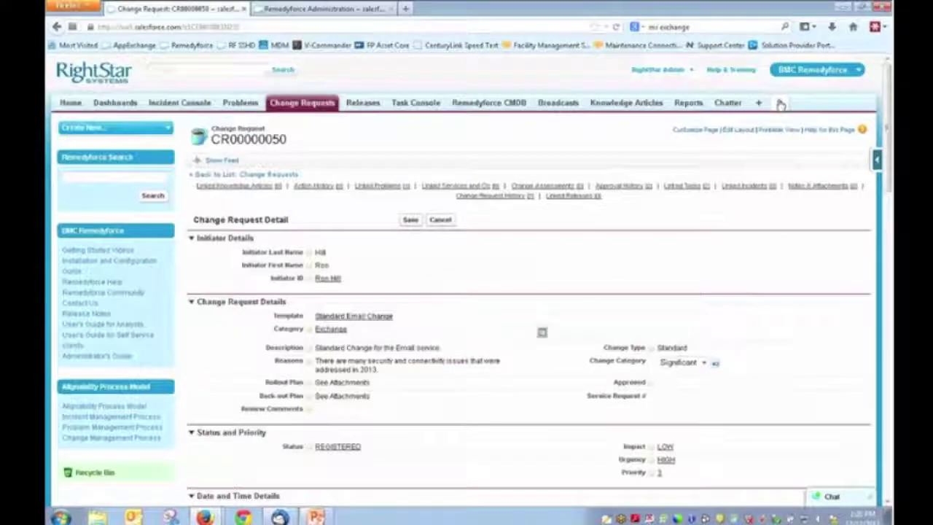
pyautogui.click(781, 106)
pyautogui.click(766, 120)
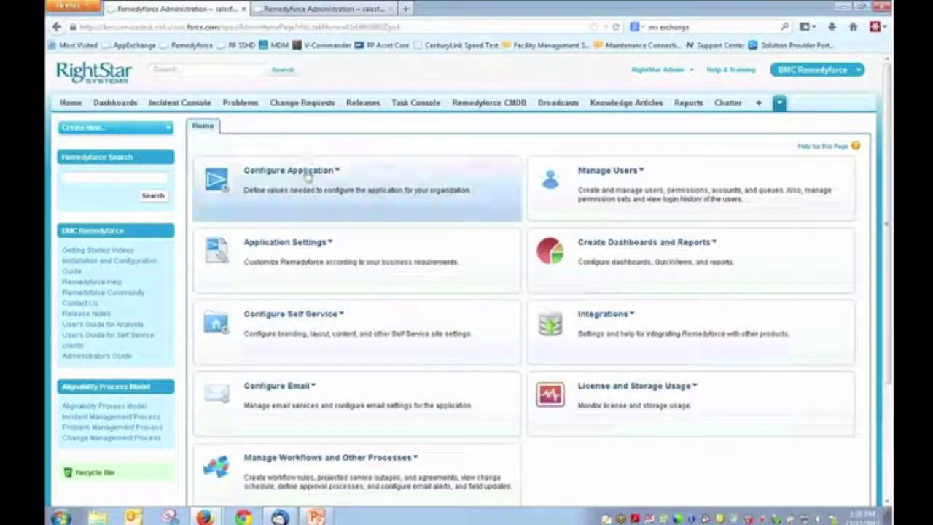
pyautogui.click(296, 456)
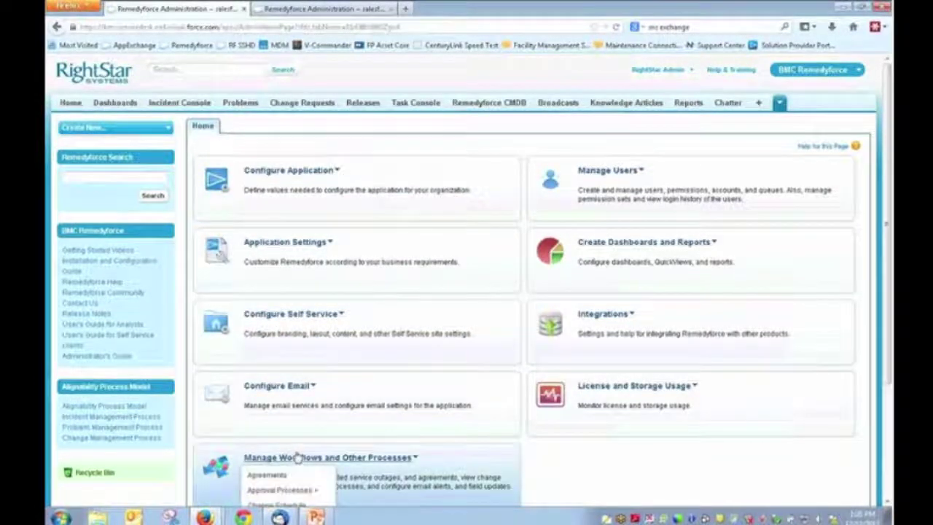
pyautogui.scroll(-3, 296, 456)
pyautogui.click(296, 390)
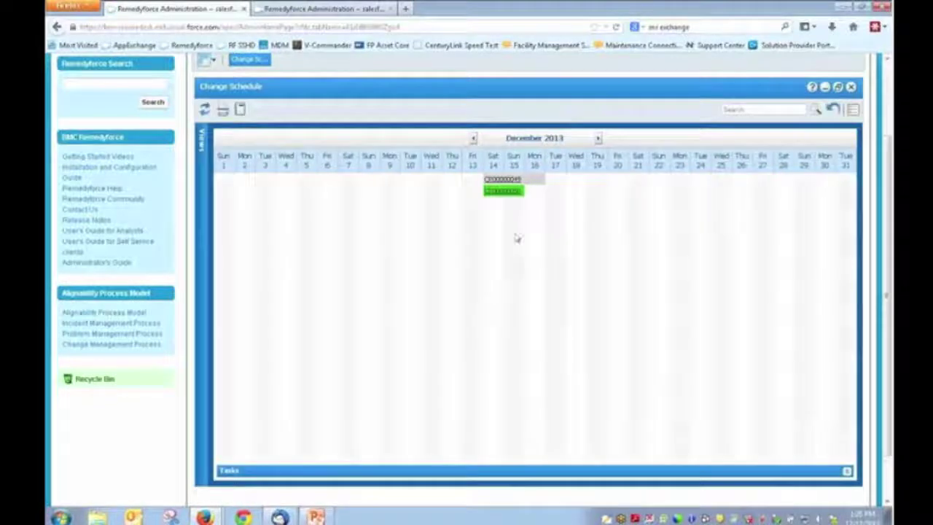
# Examine the schedule's view options, including the available time periods and the display choices for changes
pyautogui.click(204, 134)
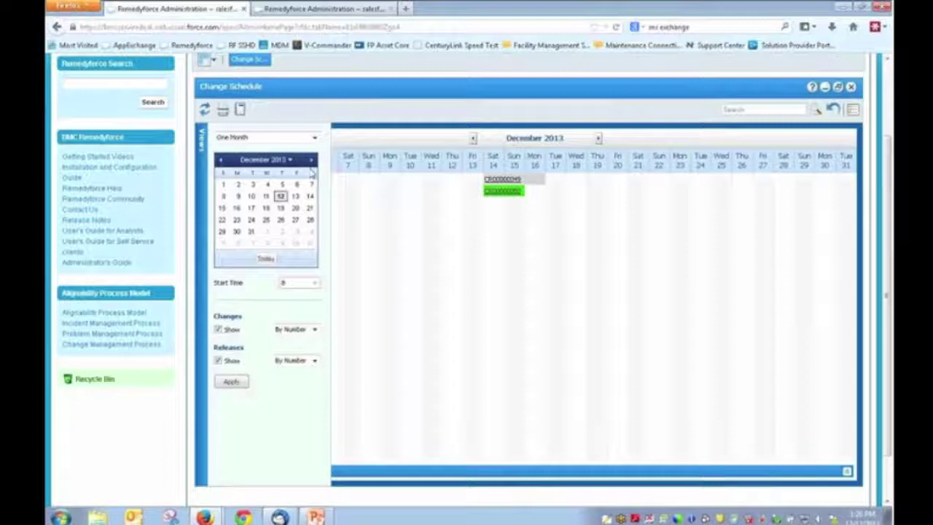
pyautogui.click(314, 137)
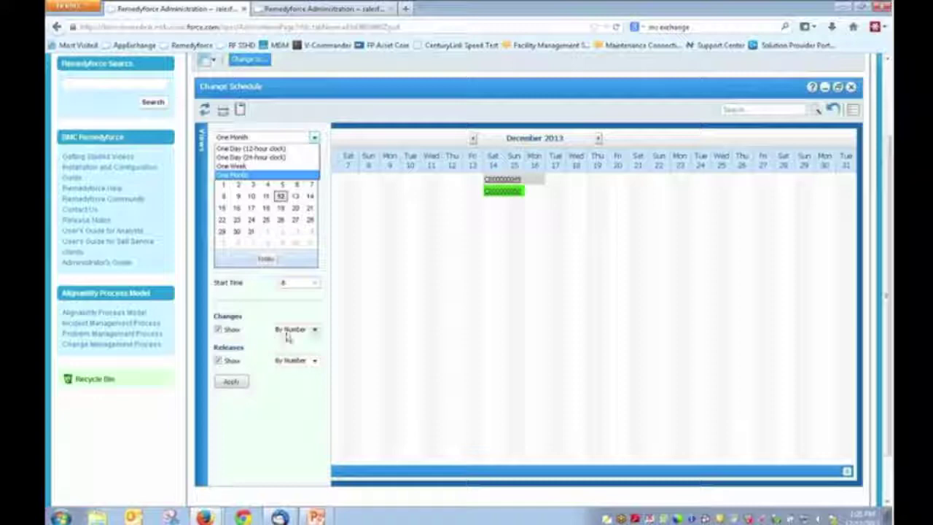
pyautogui.click(315, 331)
pyautogui.click(316, 332)
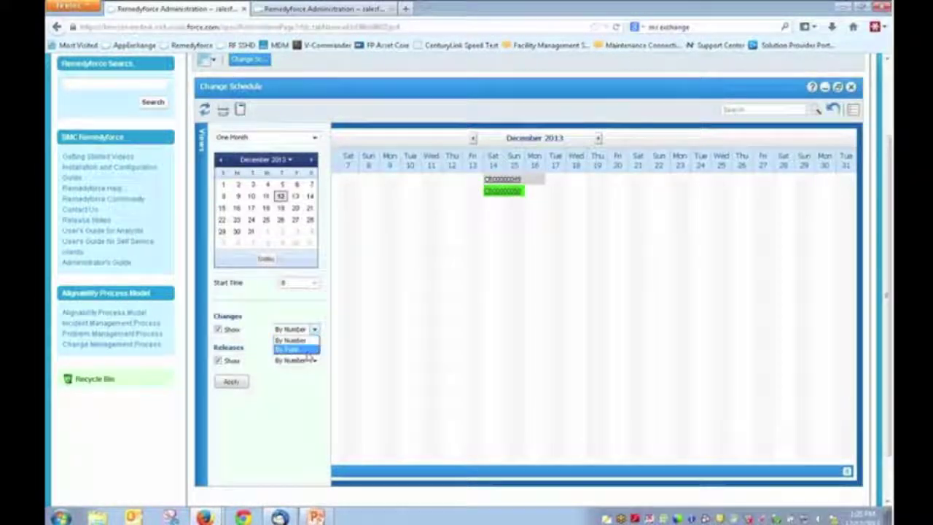
pyautogui.click(272, 421)
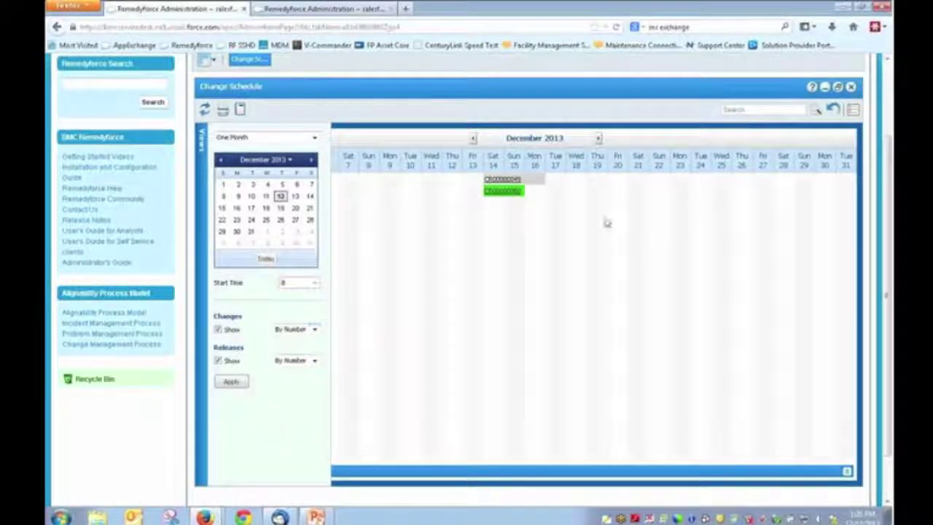
# Inspect the change schedule's colour legend for changes, releases, tasks, service outages and blackout periods
pyautogui.click(854, 110)
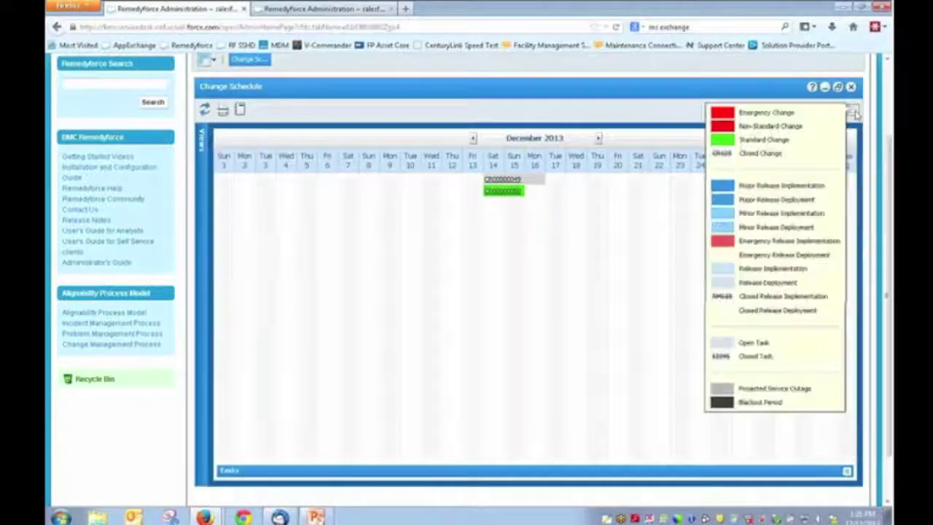
pyautogui.moveTo(853, 112)
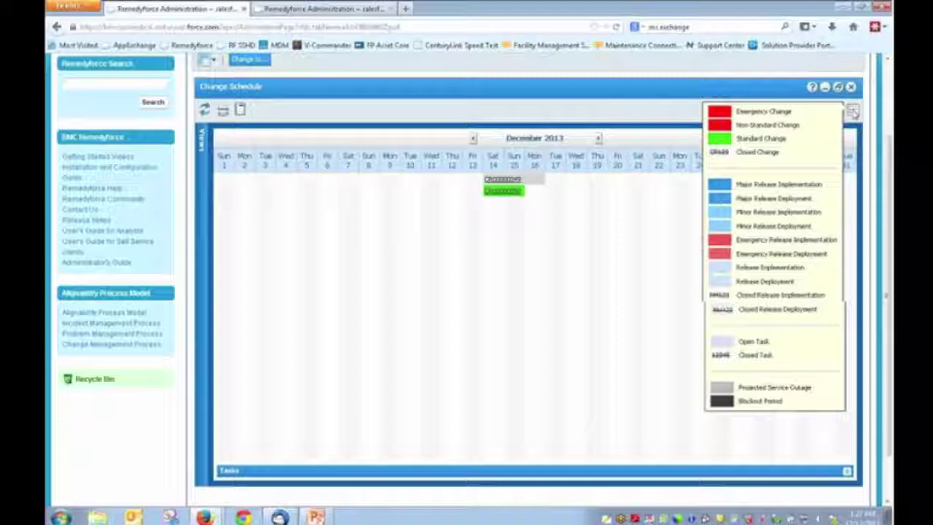
pyautogui.click(853, 111)
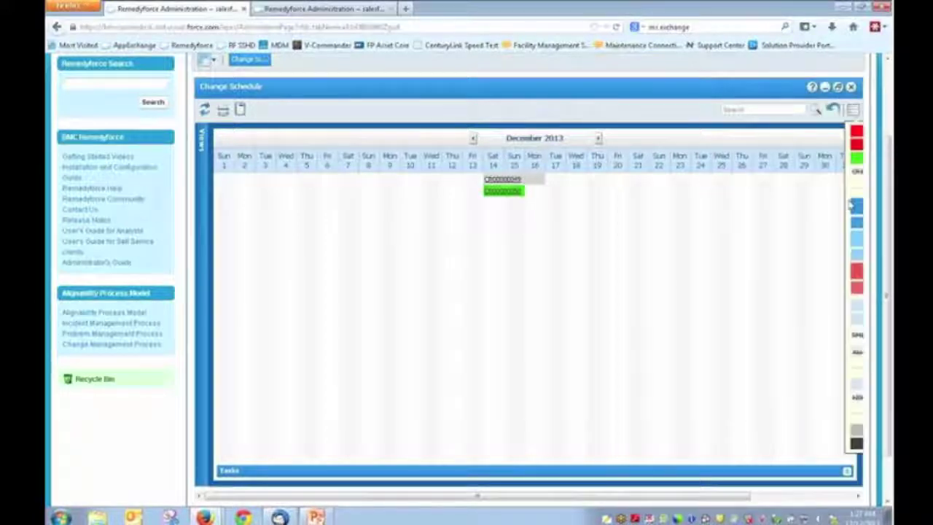